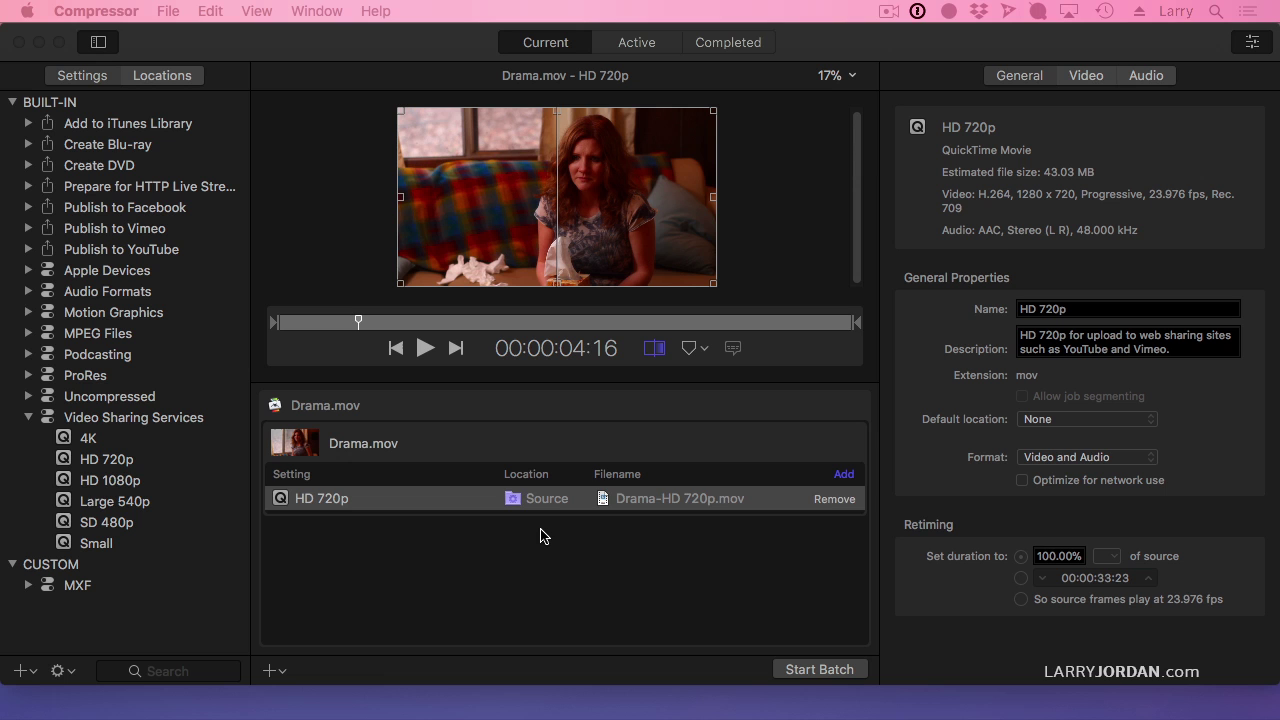
Move the Compressor window aside and create a new desktop folder named 'Compressed Files'.
left_click(490, 502)
left_click_drag(930, 50, 735, 50)
left_click(1190, 378)
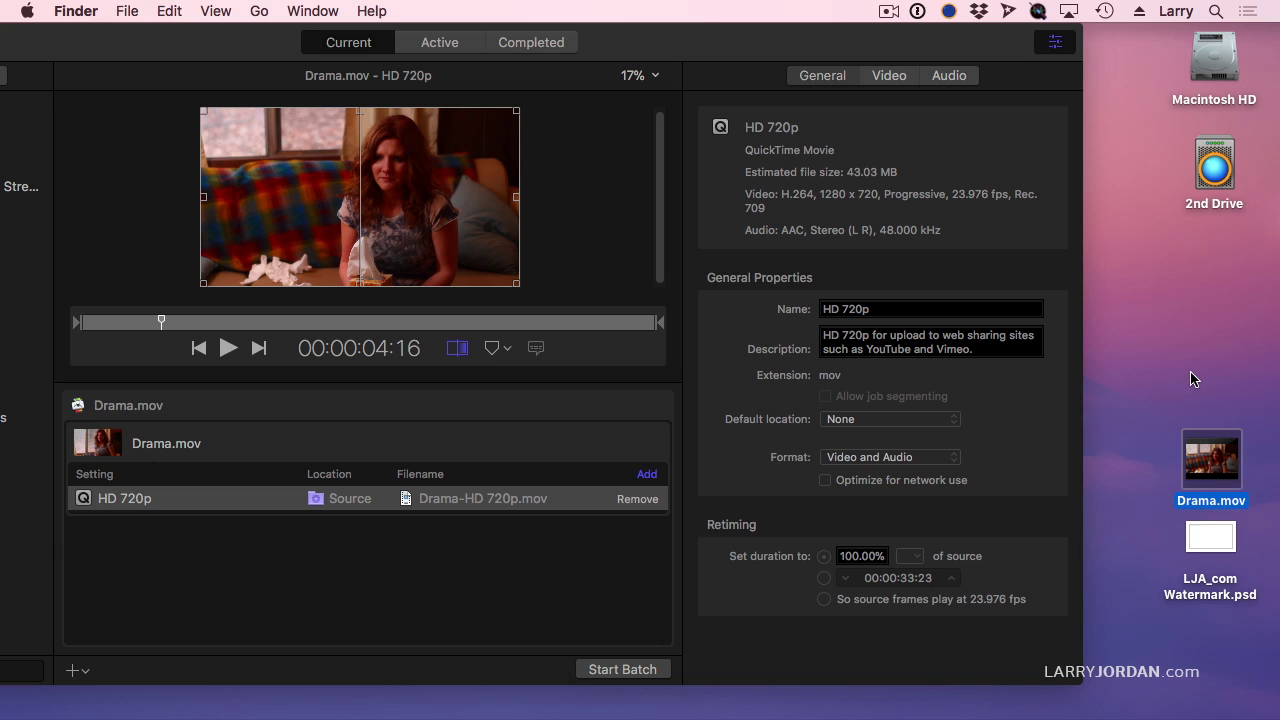
key("shift+super+n")
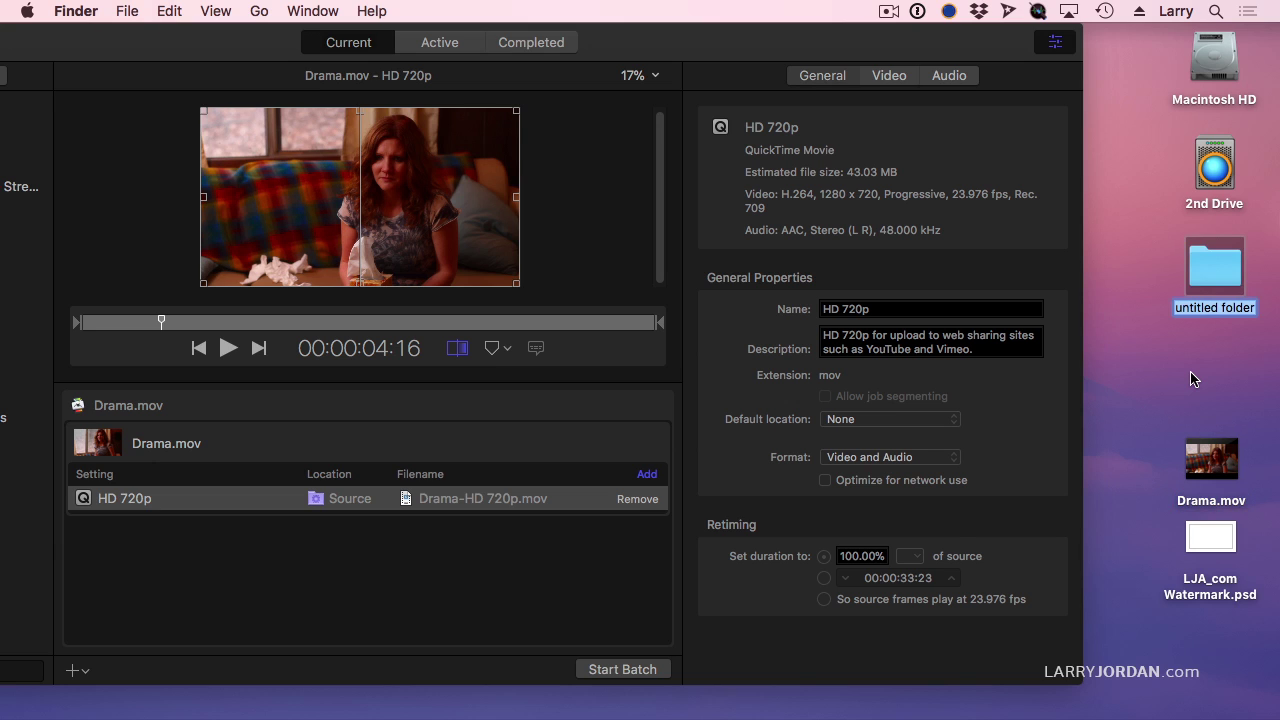
type("Compresse")
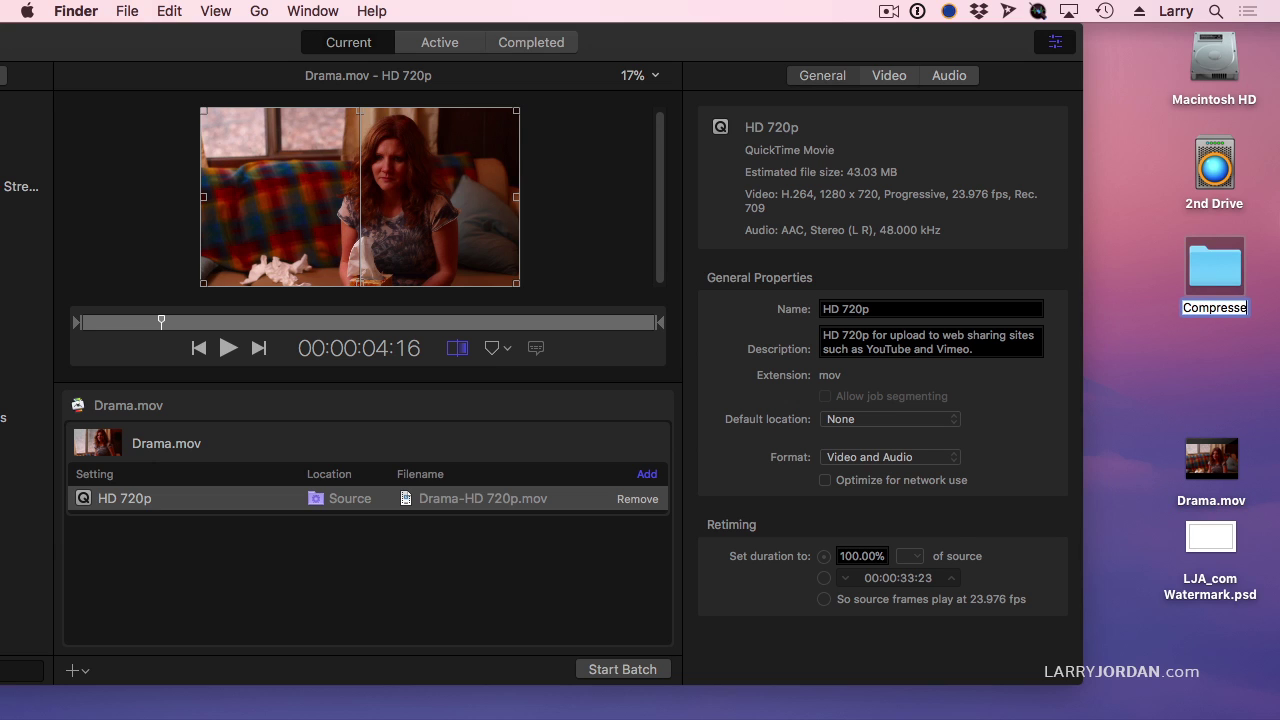
type("d Files")
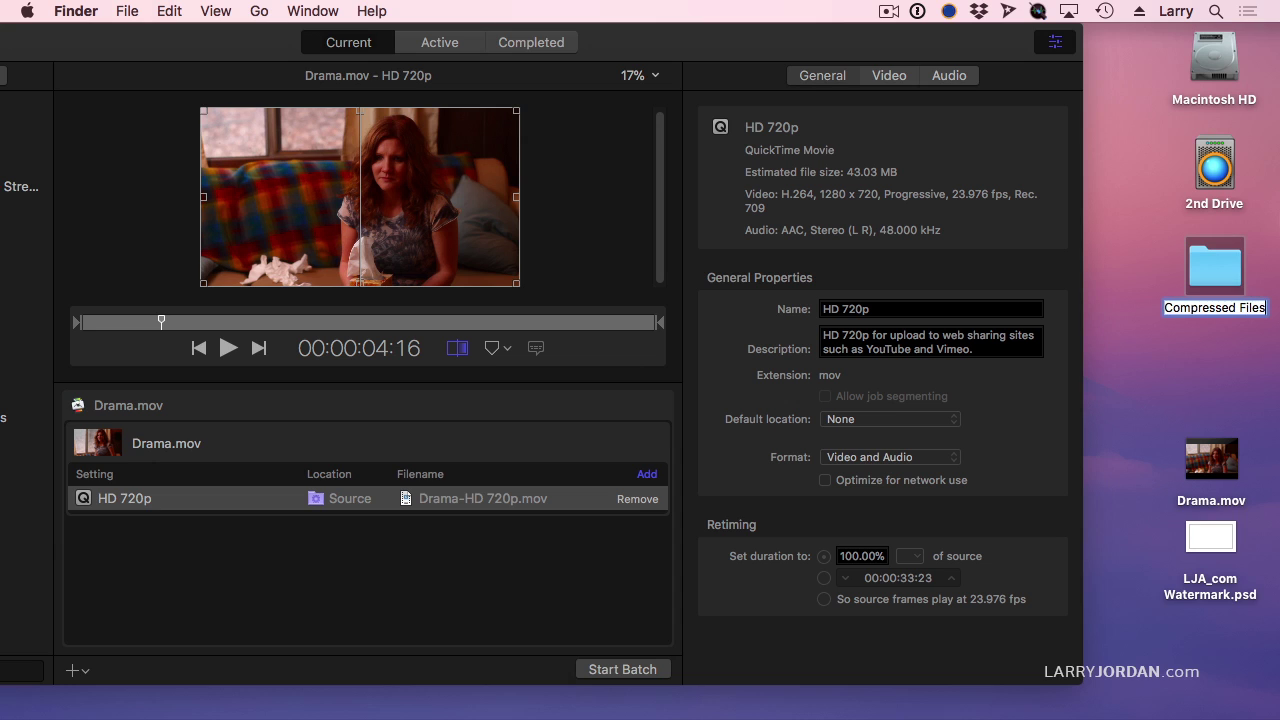
key("Return")
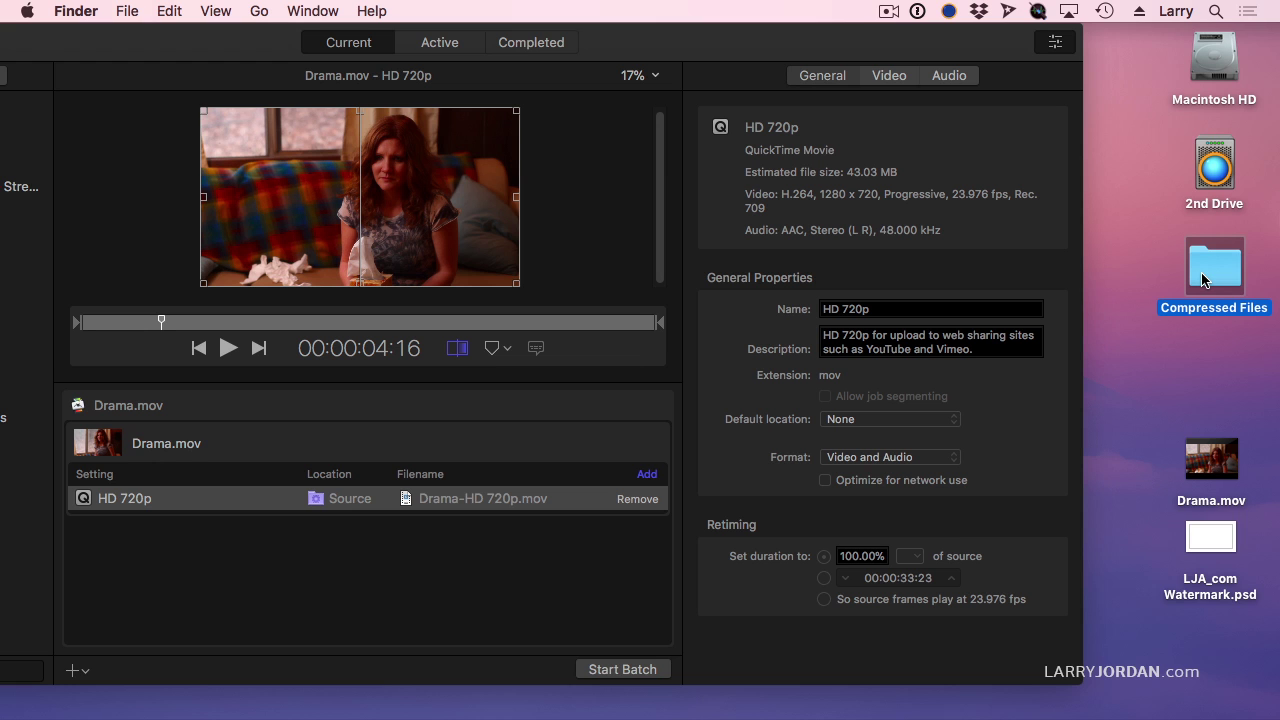
Open and close the new Compressed Files folder, then open 2nd Drive and select its Compressed Files folder.
double_click(1229, 279)
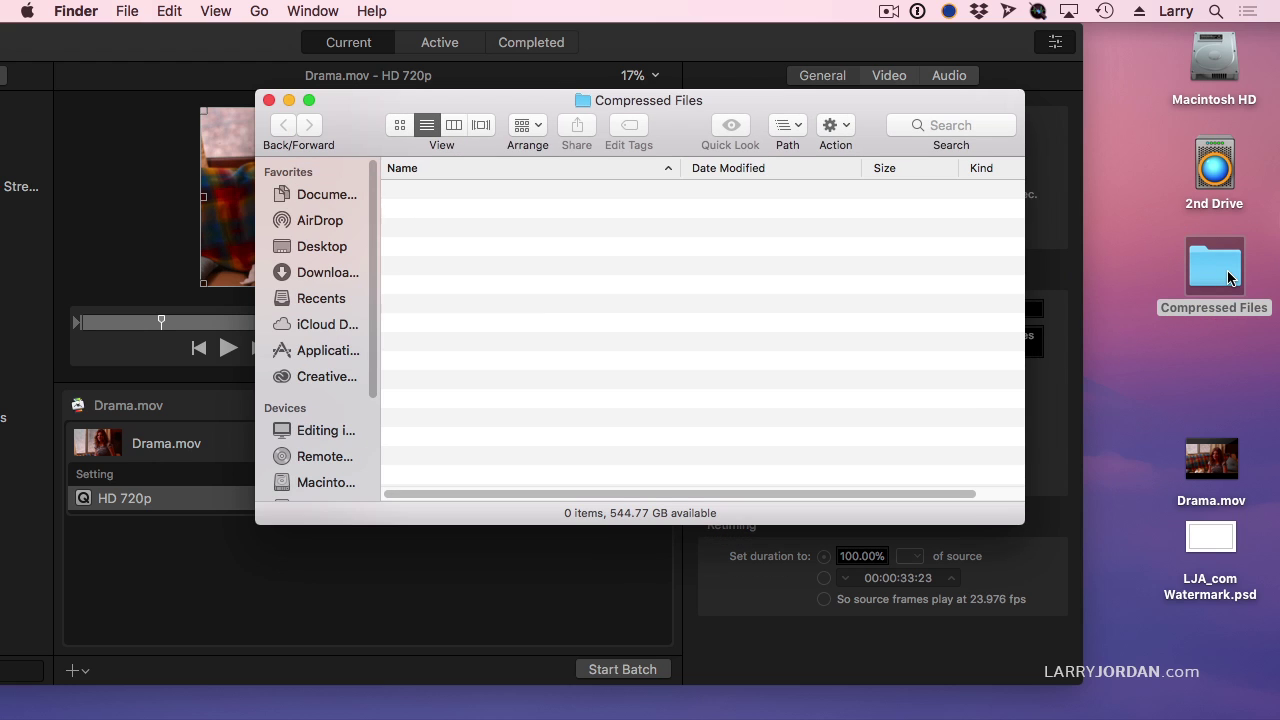
key("super+w")
left_click(1178, 354)
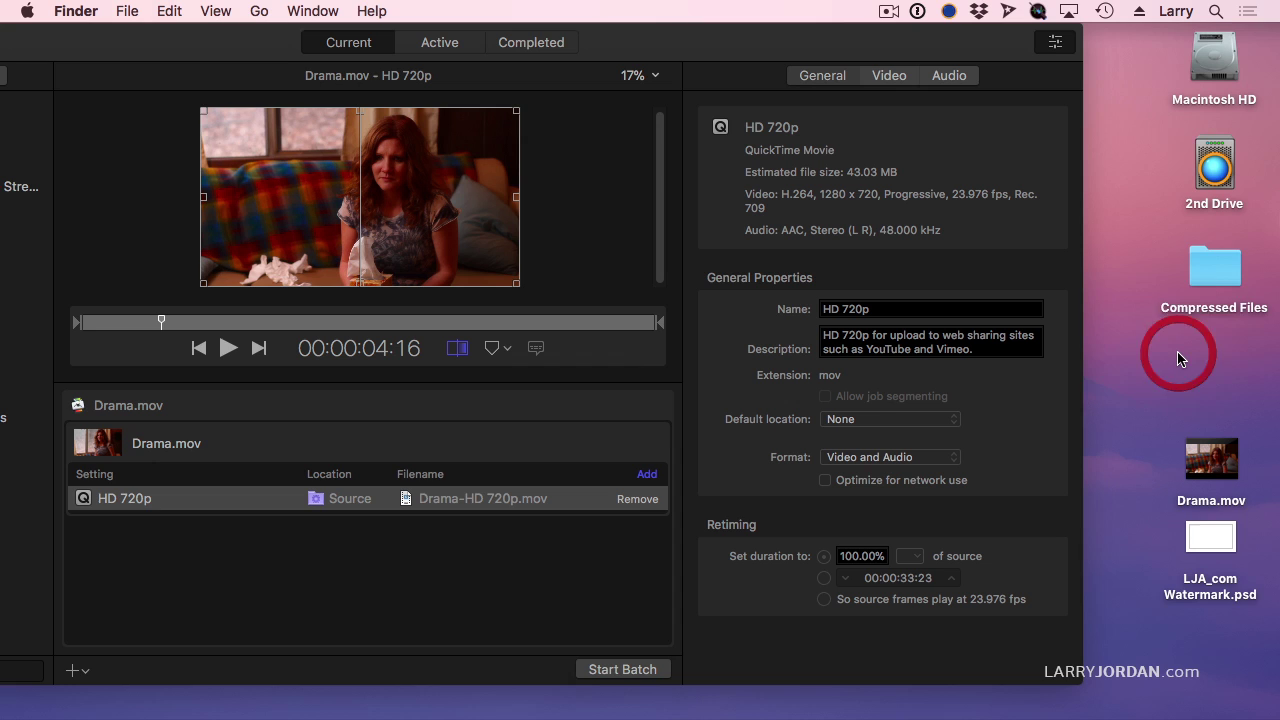
double_click(1212, 168)
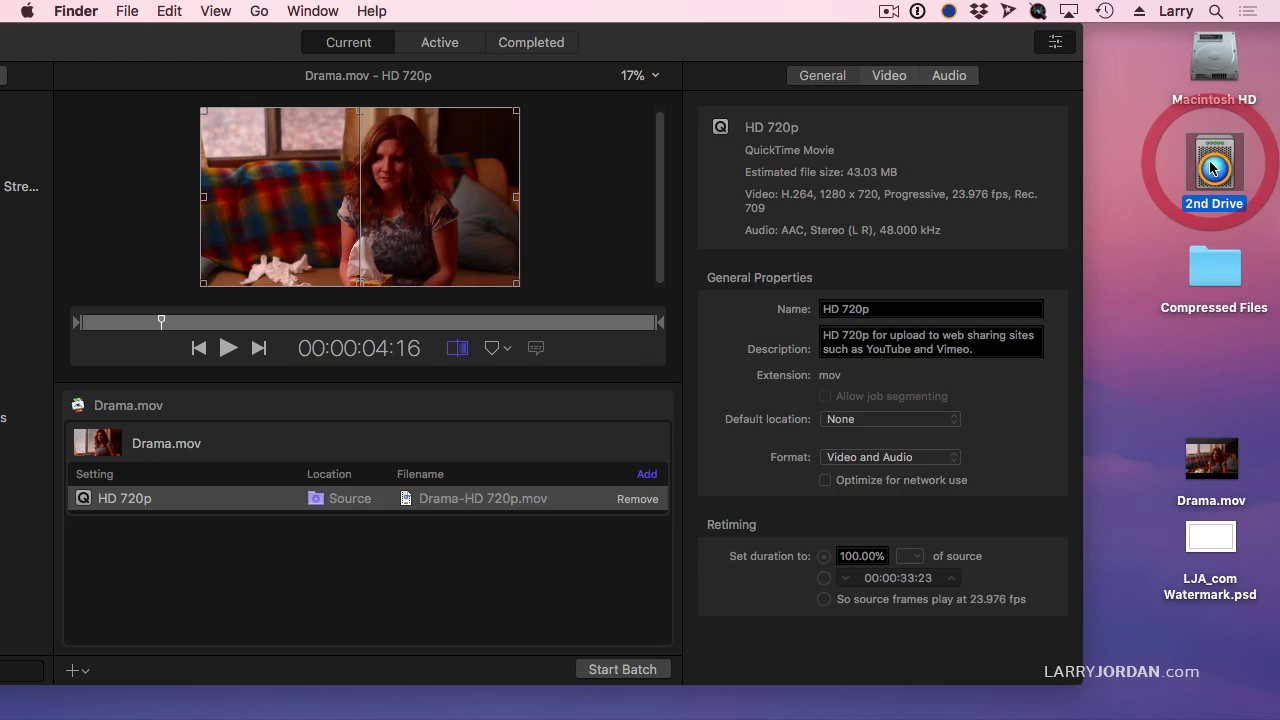
left_click(449, 372)
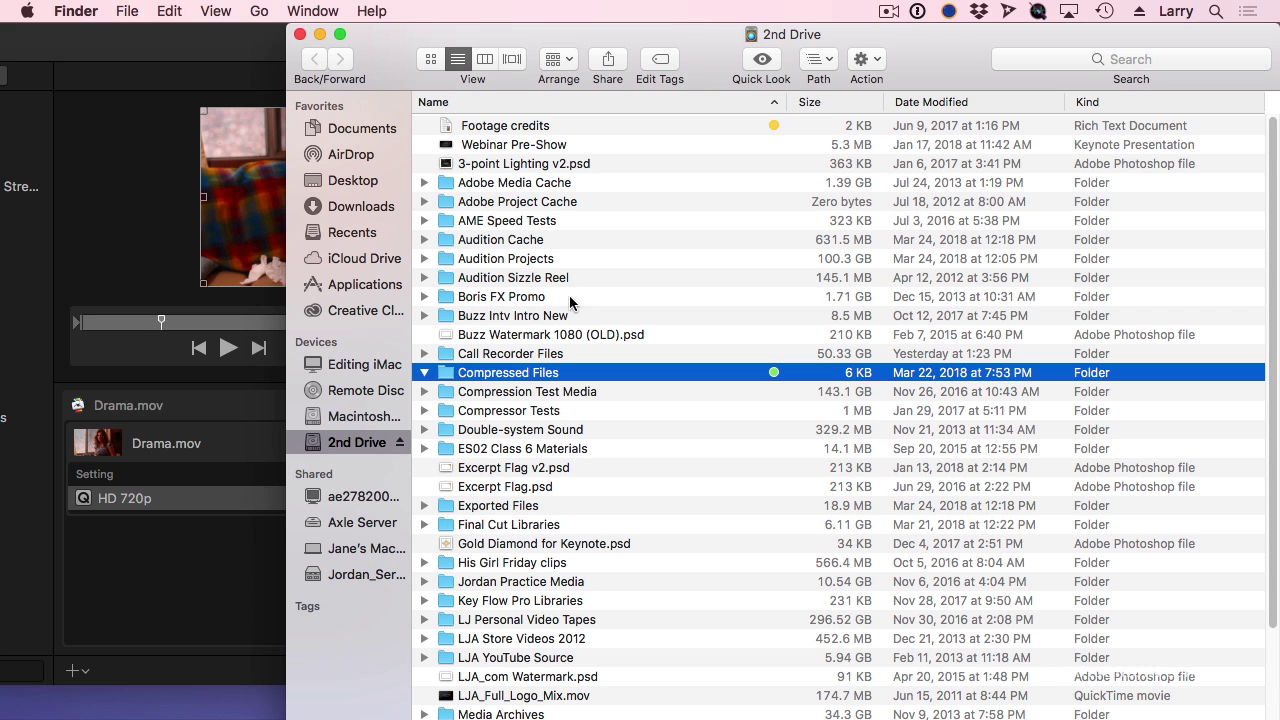
left_click(300, 34)
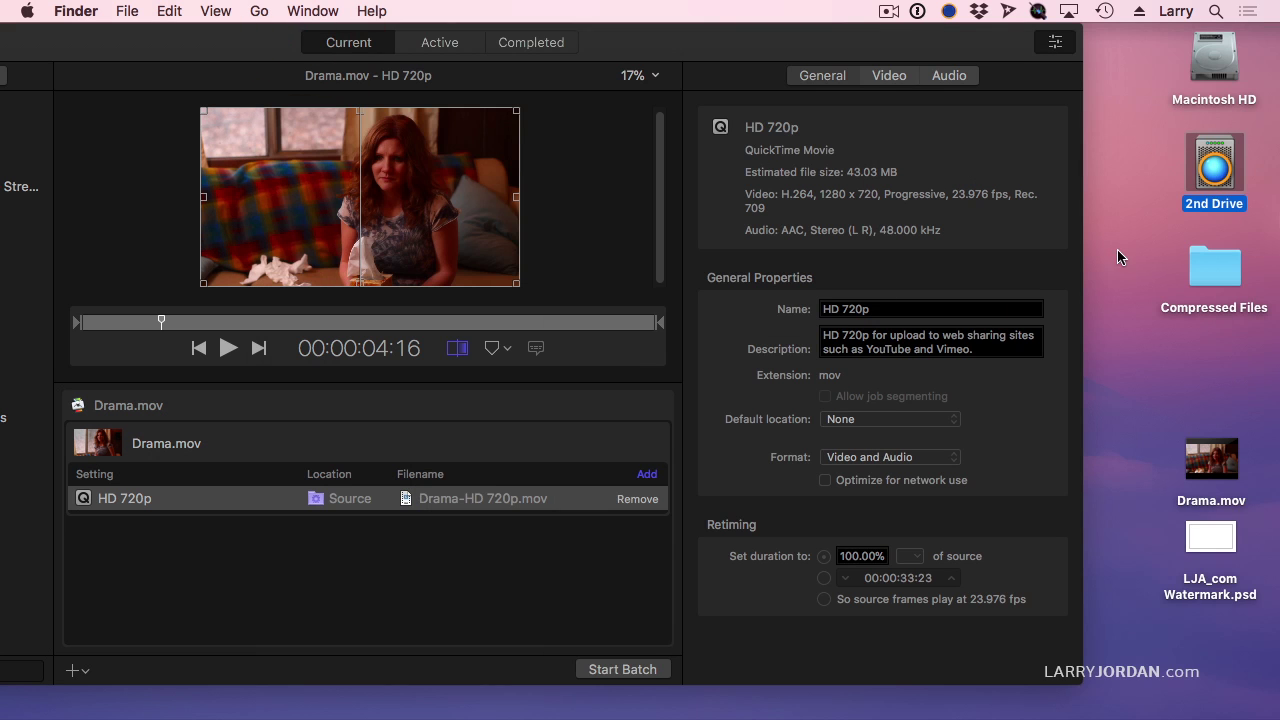
left_click(1118, 252)
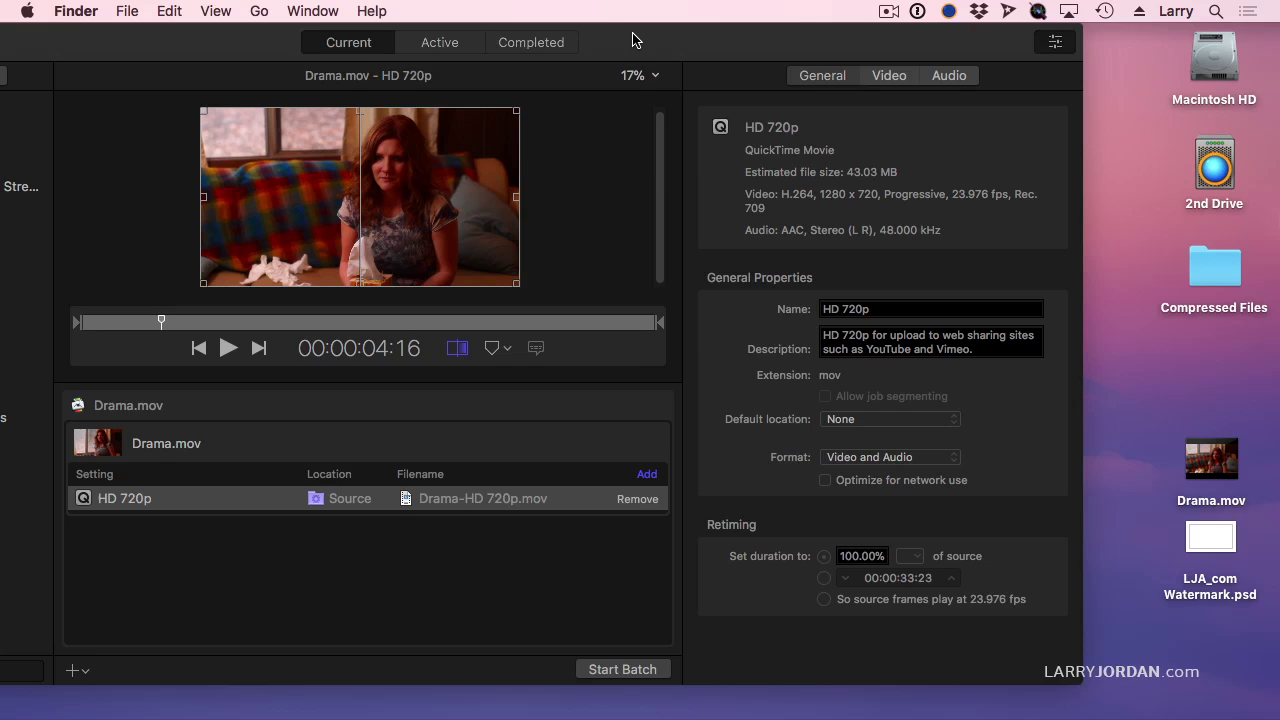
Add the desktop Compressed Files folder to Compressor's Locations list as a custom output location.
left_click_drag(634, 37, 826, 24)
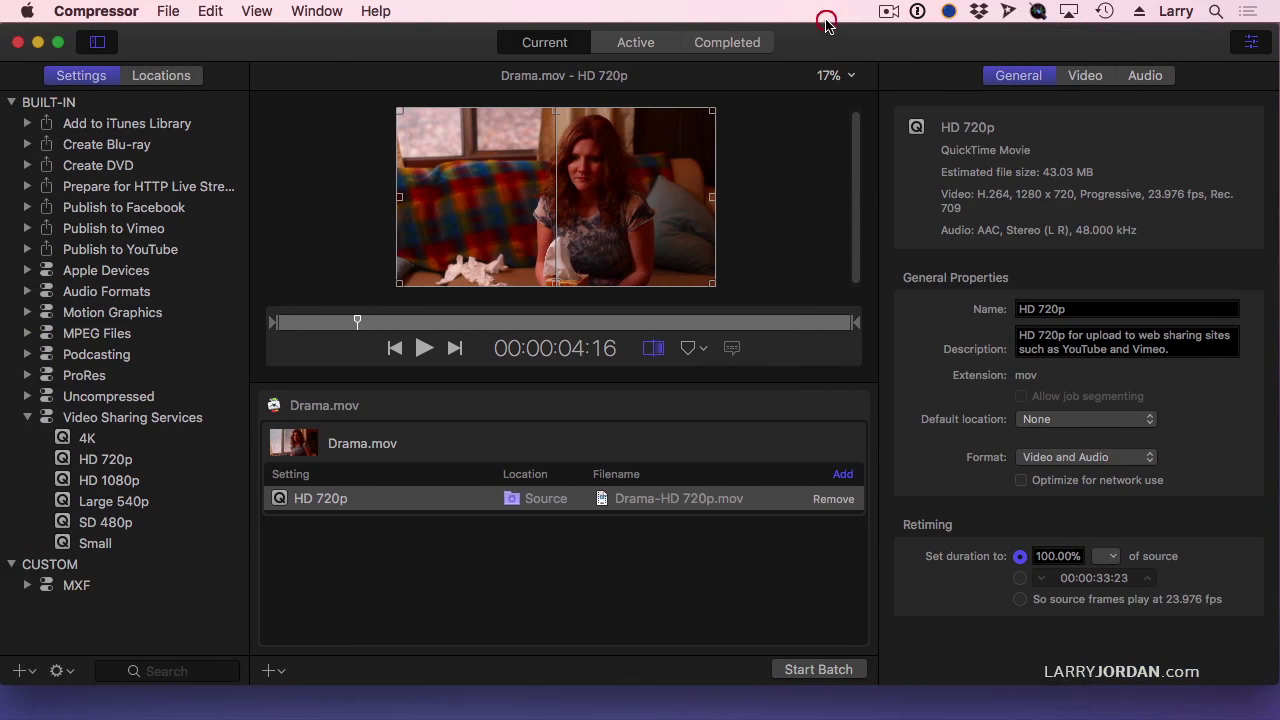
left_click(70, 80)
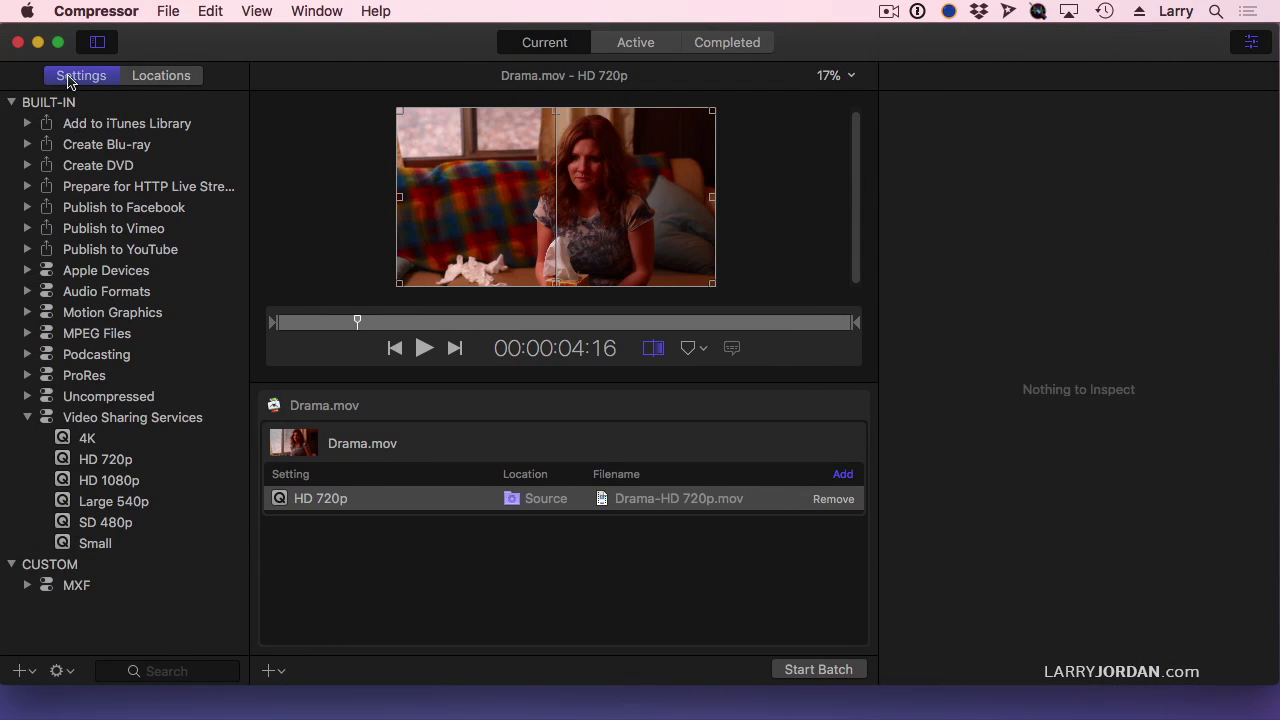
left_click(166, 80)
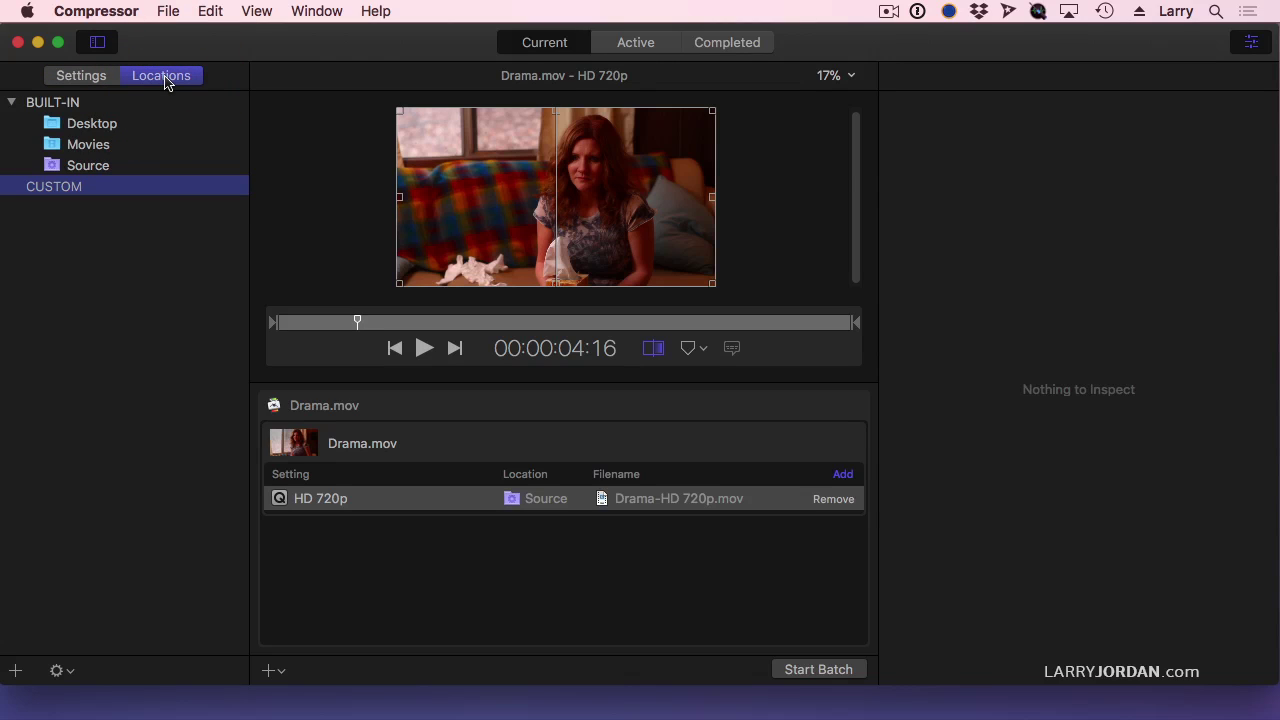
left_click(16, 671)
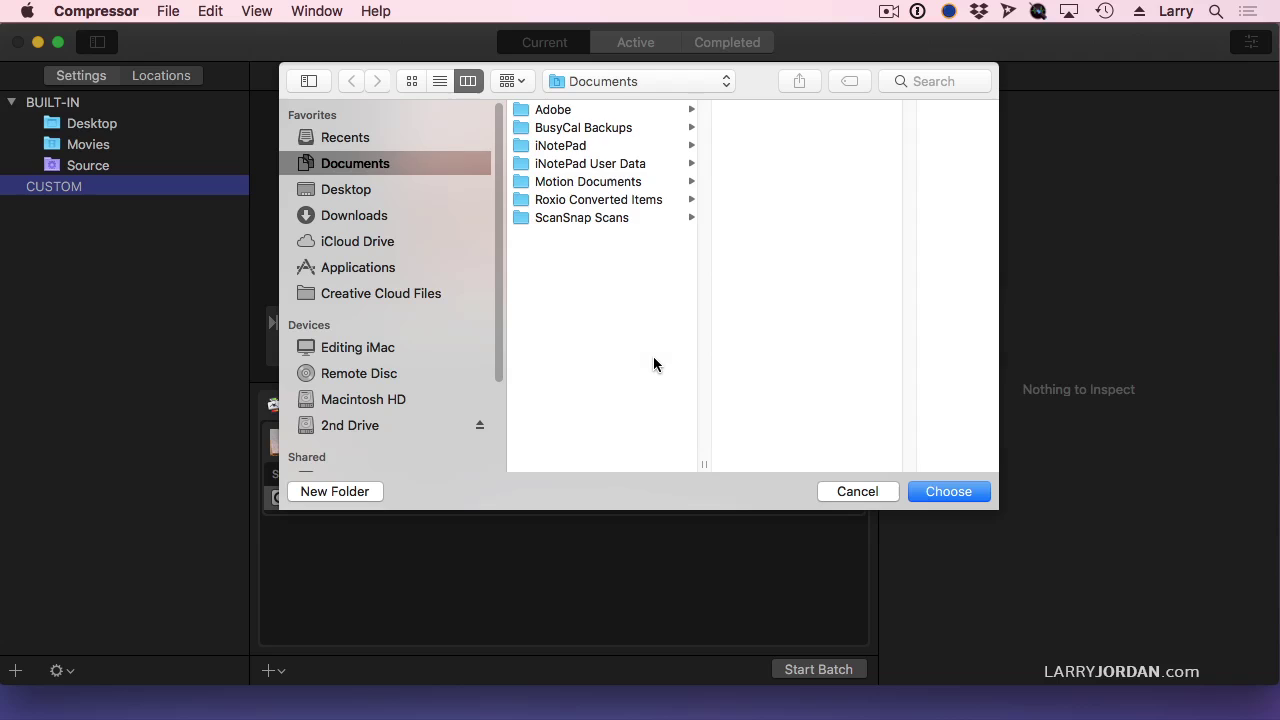
key("super+shift+d")
left_click(623, 165)
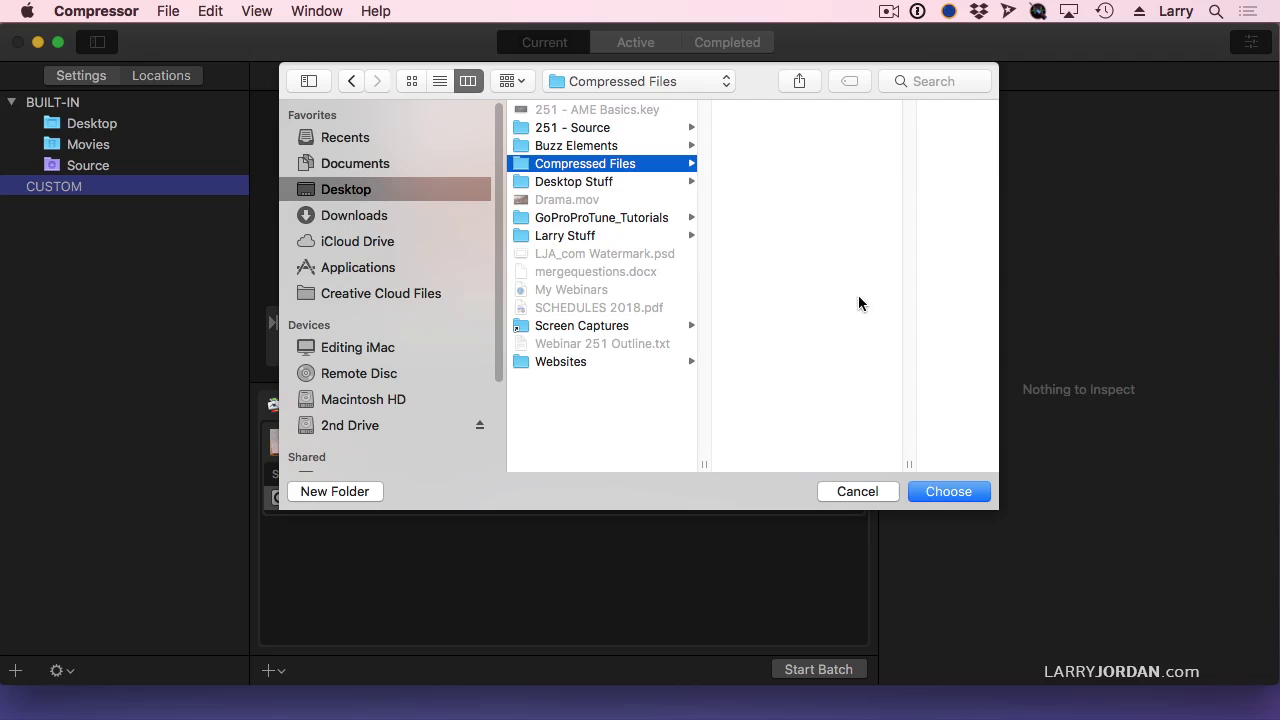
left_click(948, 491)
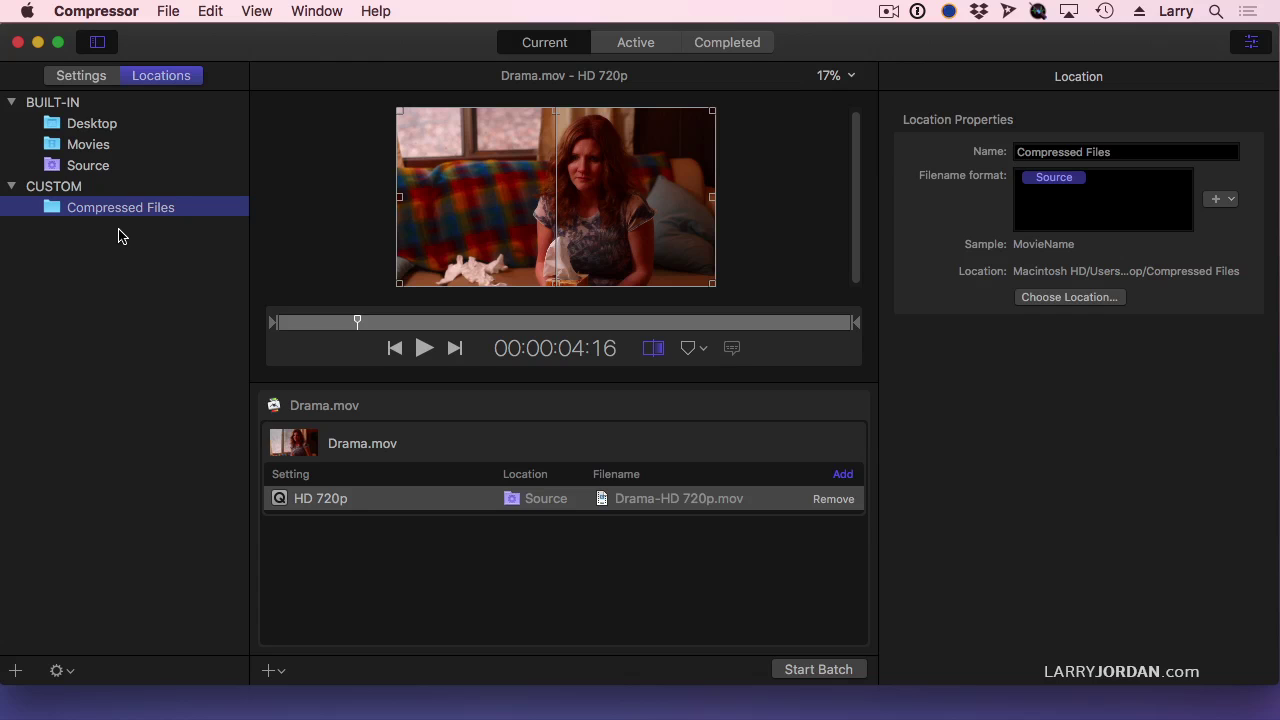
Set the default Location in General preferences to Compressed Files, then close Preferences.
left_click(122, 14)
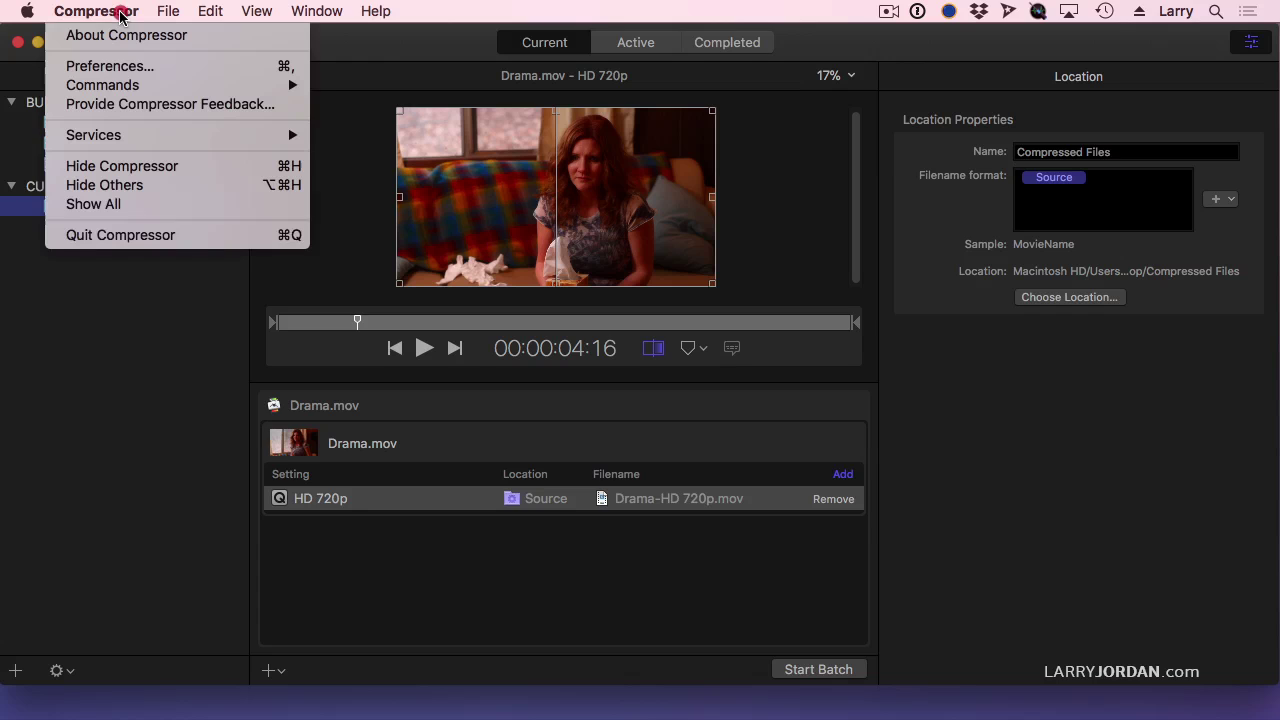
left_click(171, 68)
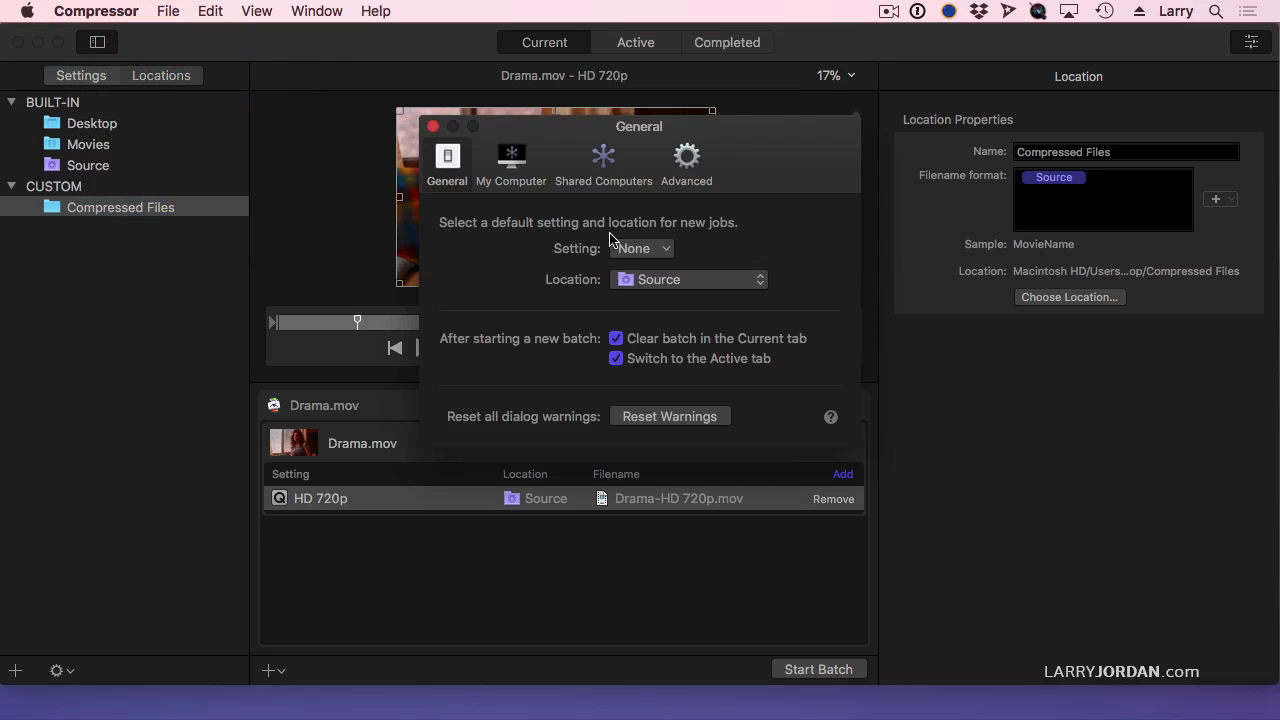
left_click(450, 158)
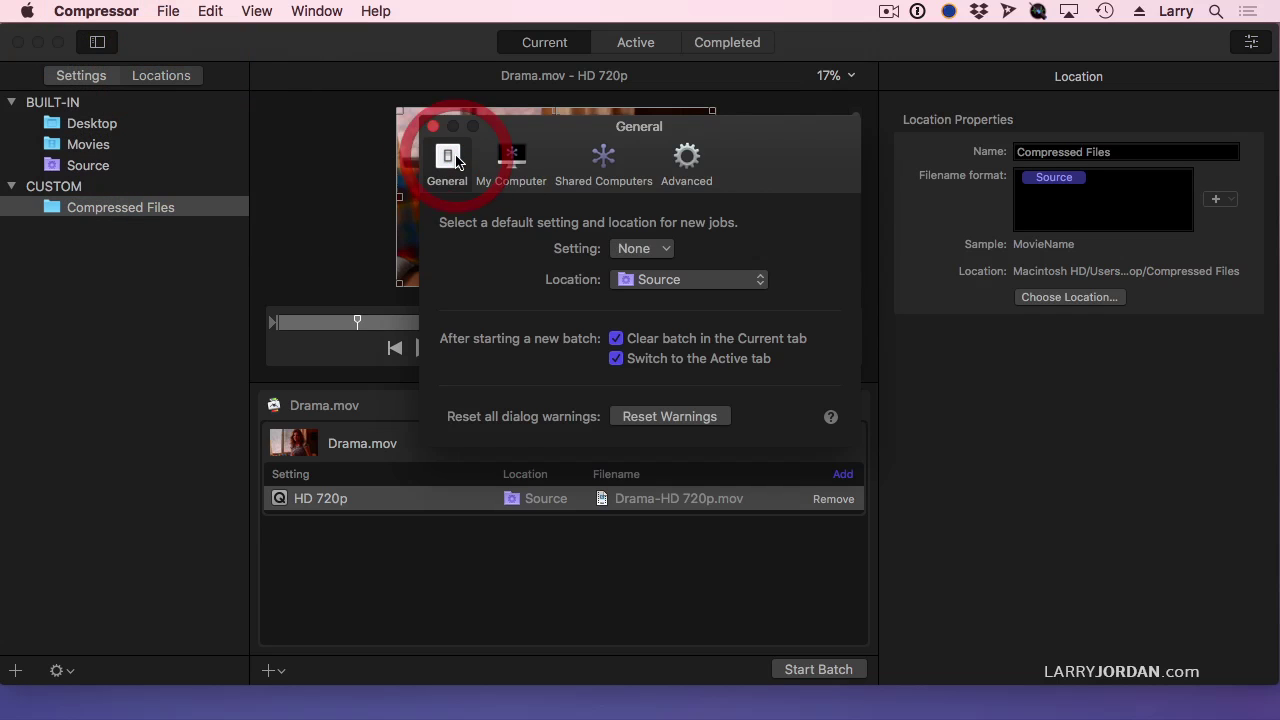
left_click(678, 286)
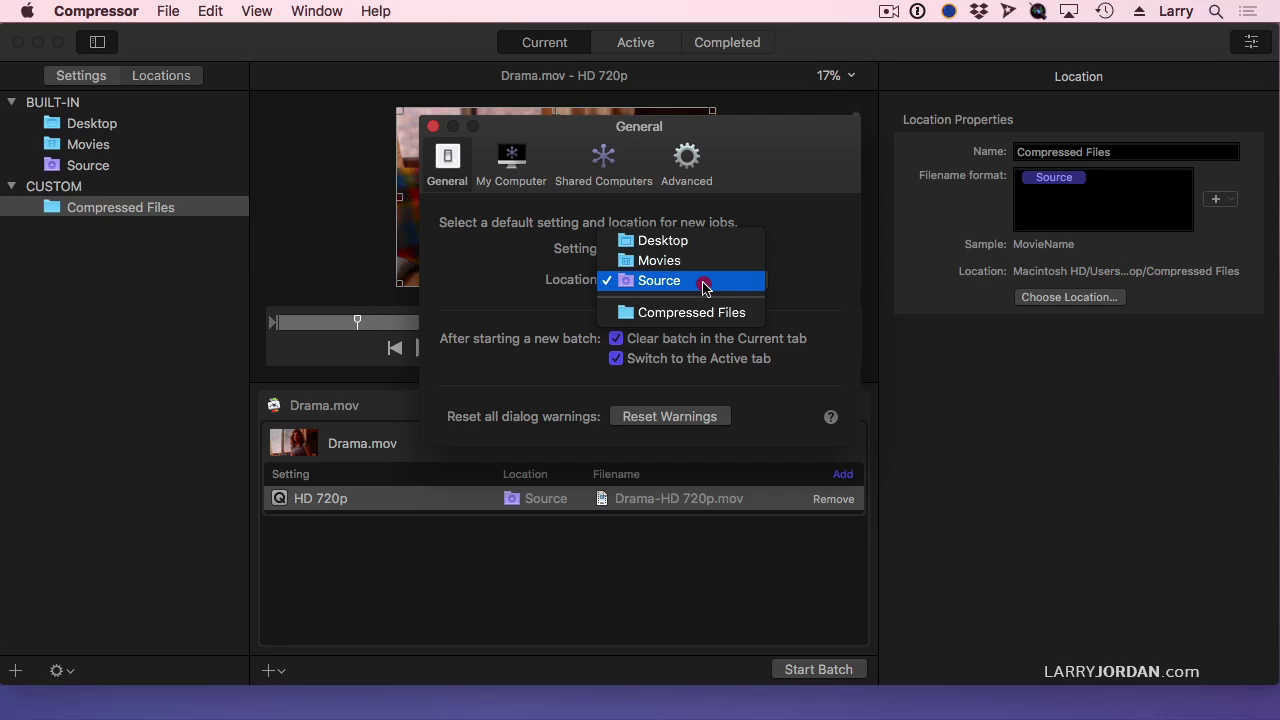
left_click_drag(703, 287, 753, 318)
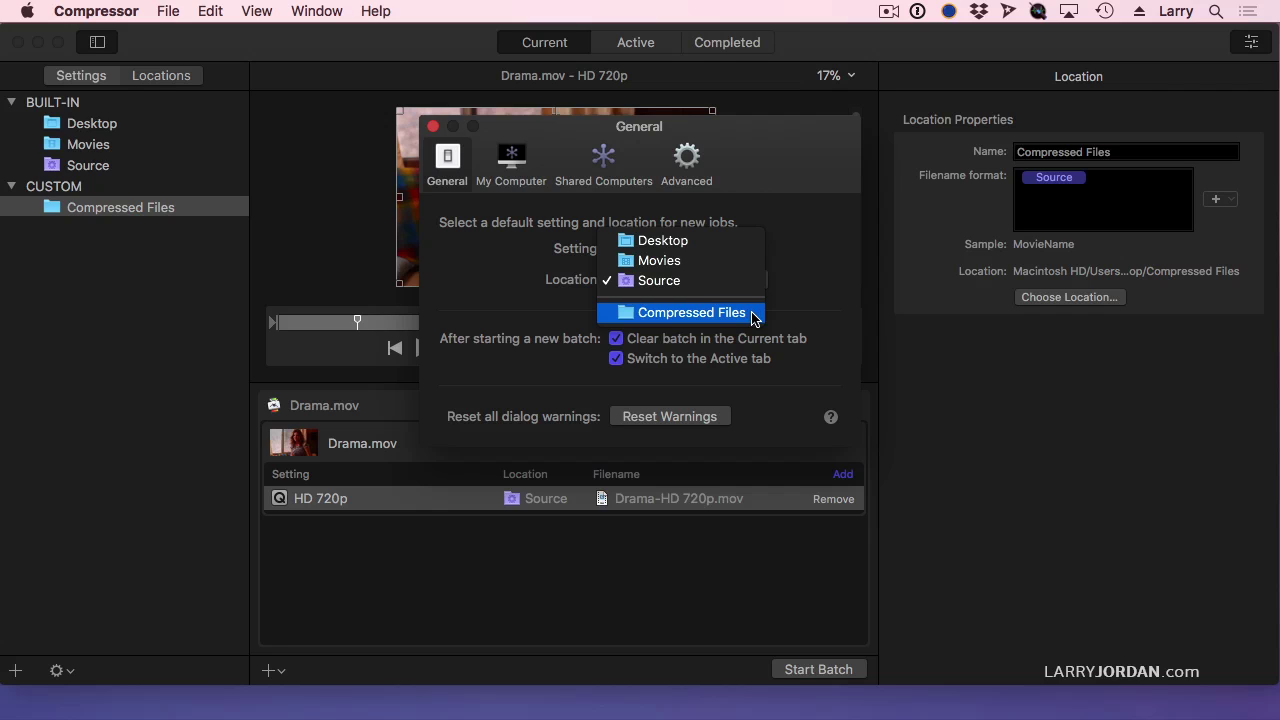
left_click(753, 314)
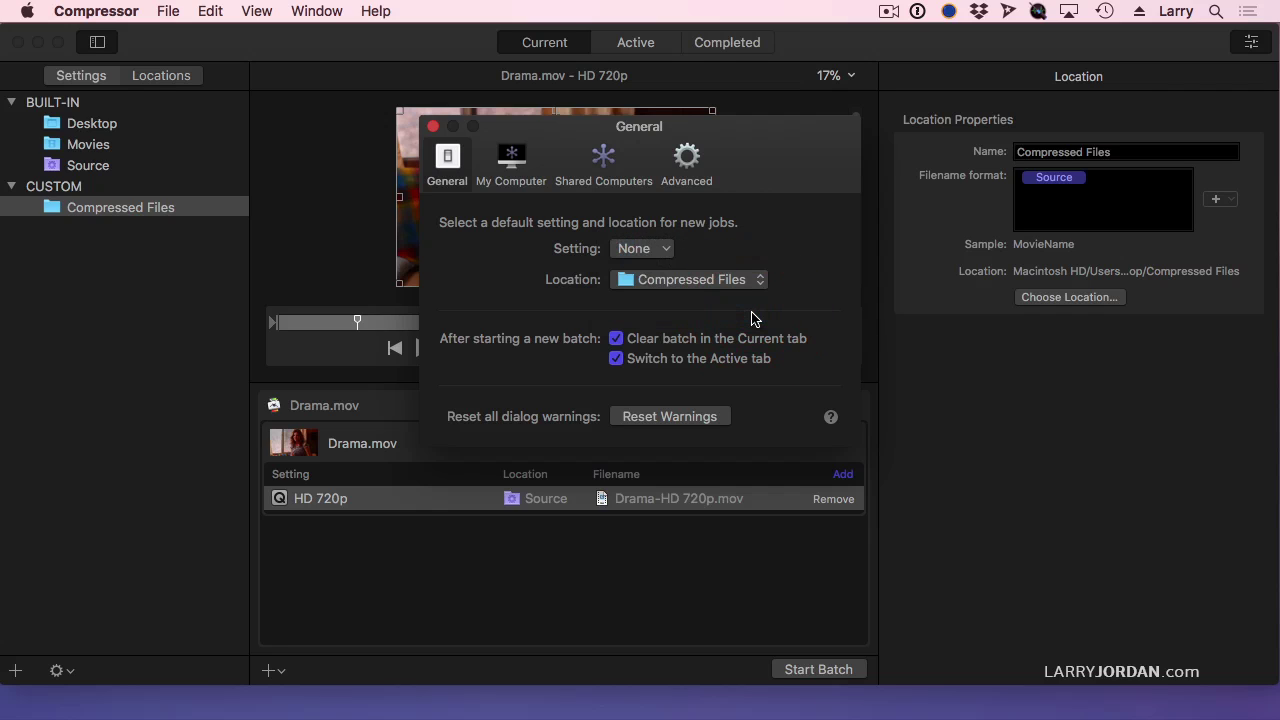
left_click(433, 128)
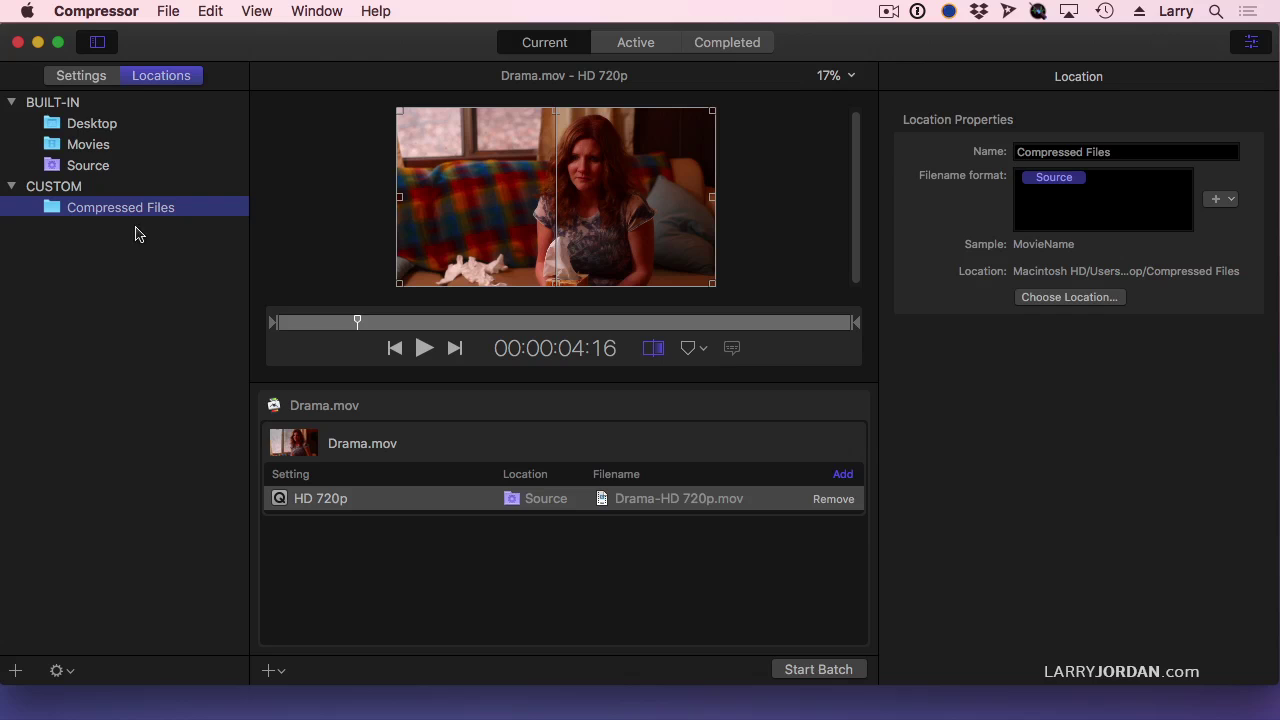
Change the Drama.mov HD 720p output's location to Compressed Files.
left_click(66, 76)
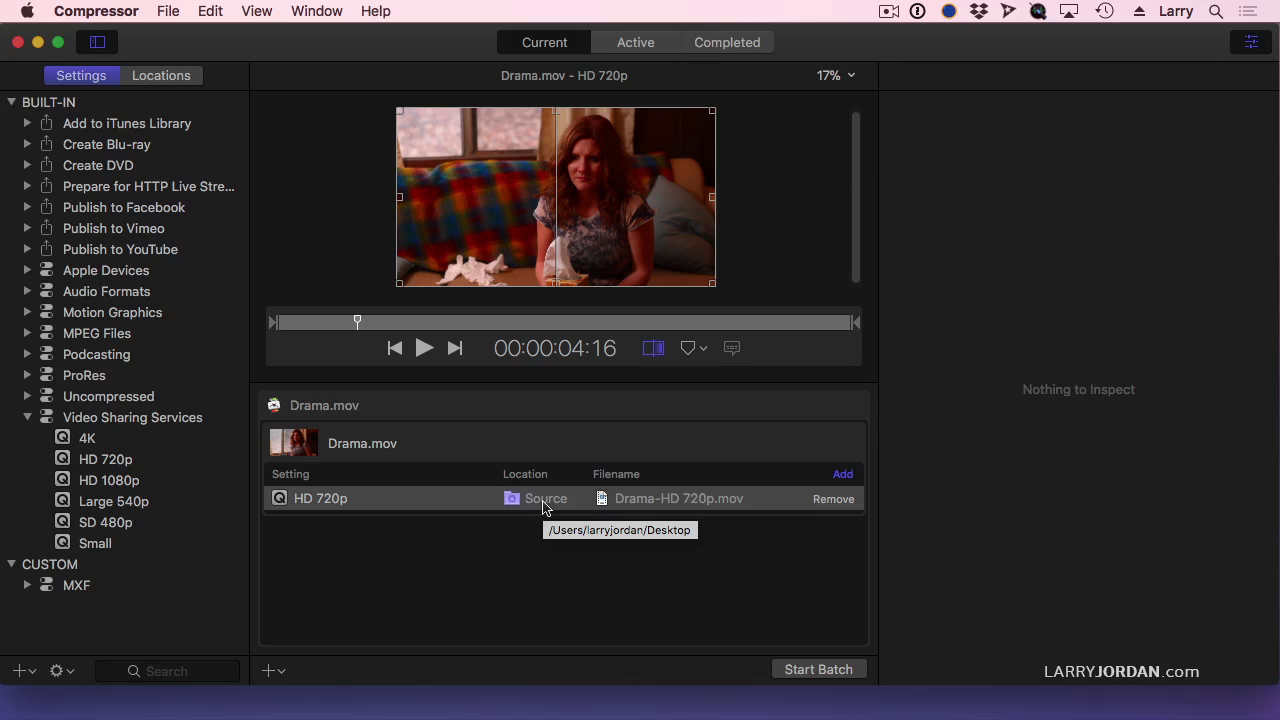
right_click(543, 507)
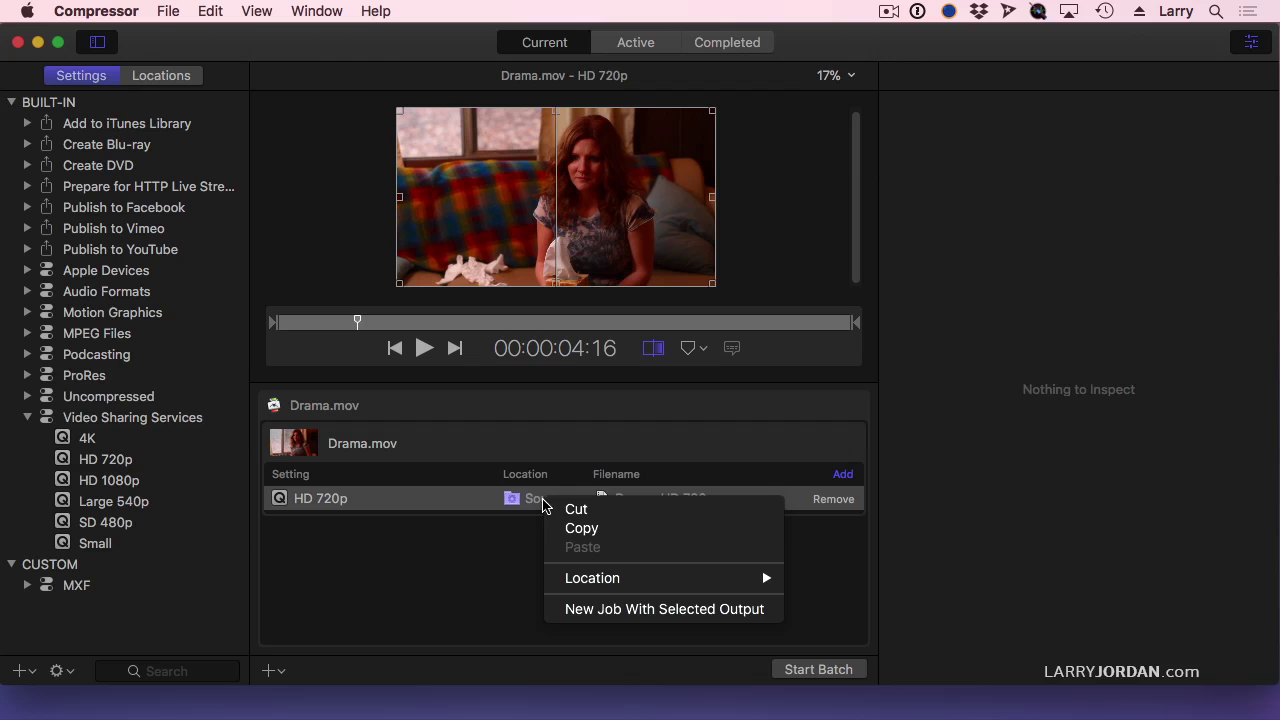
mouse_move(672, 578)
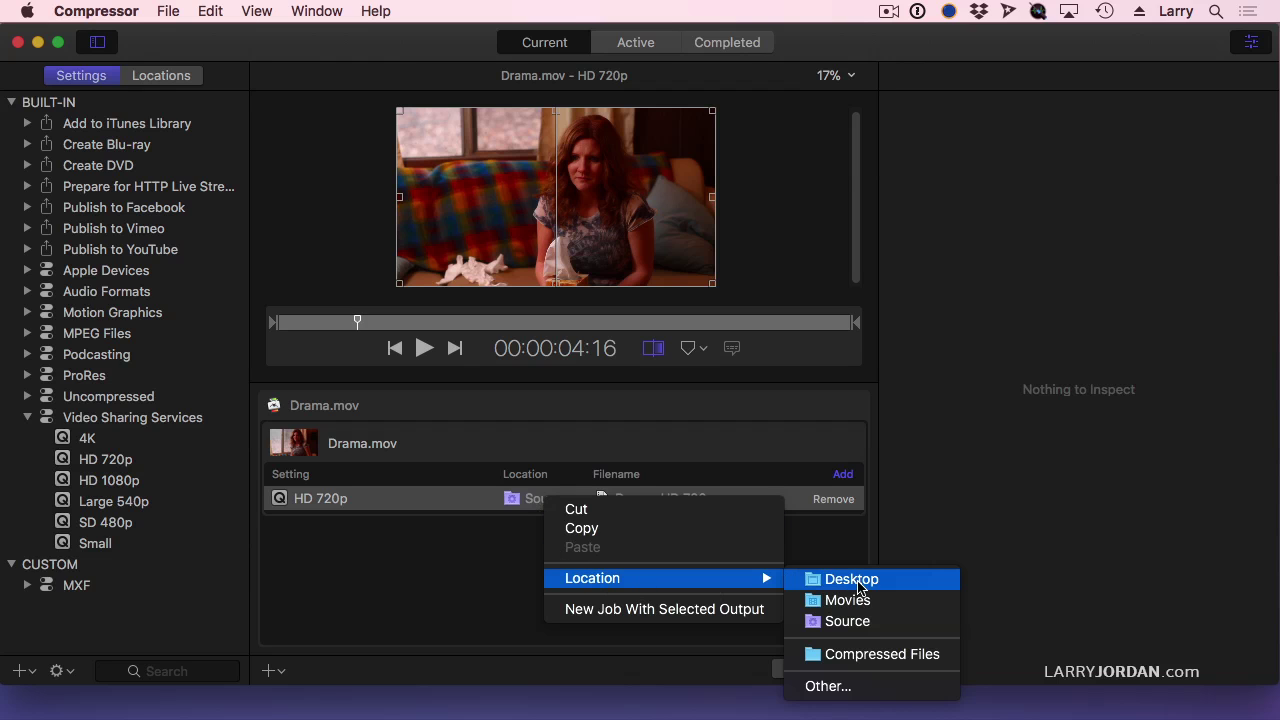
left_click(894, 653)
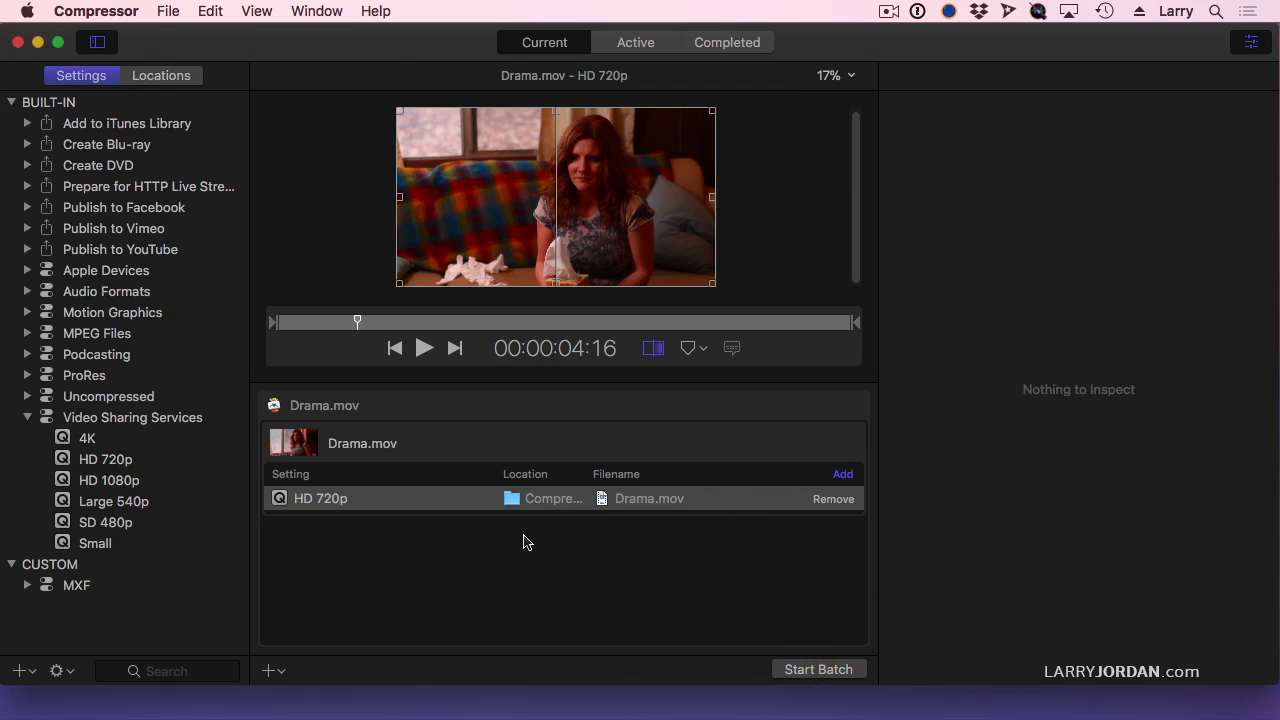